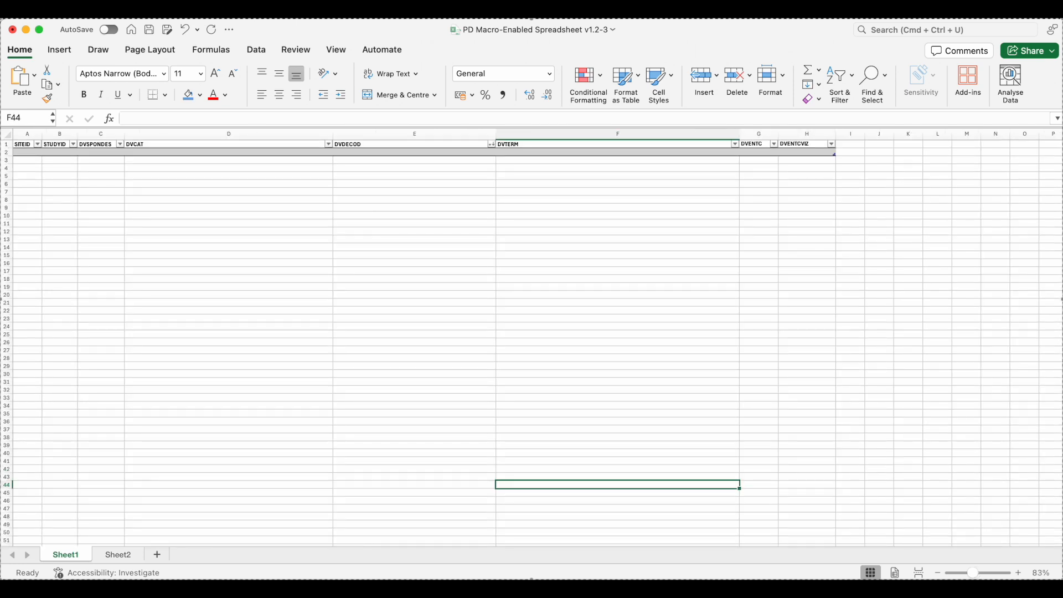
Copy the Site # values for all 50 deviation rows from the Spreadsheet Video Data workbook
{"action": "key", "text": "ctrl+Up"}
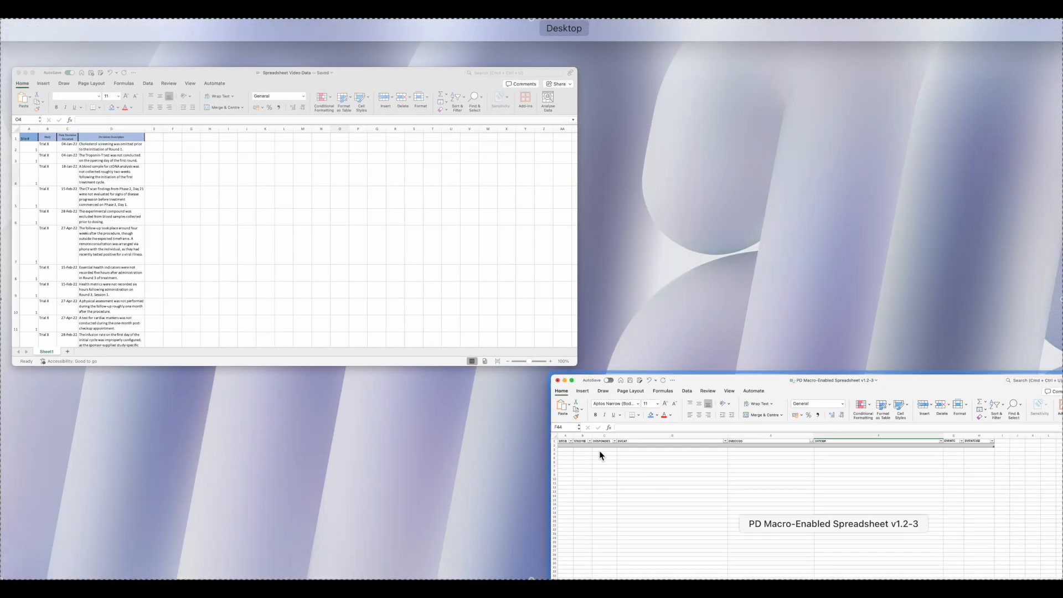
{"action": "left_click", "coordinate": [393, 293]}
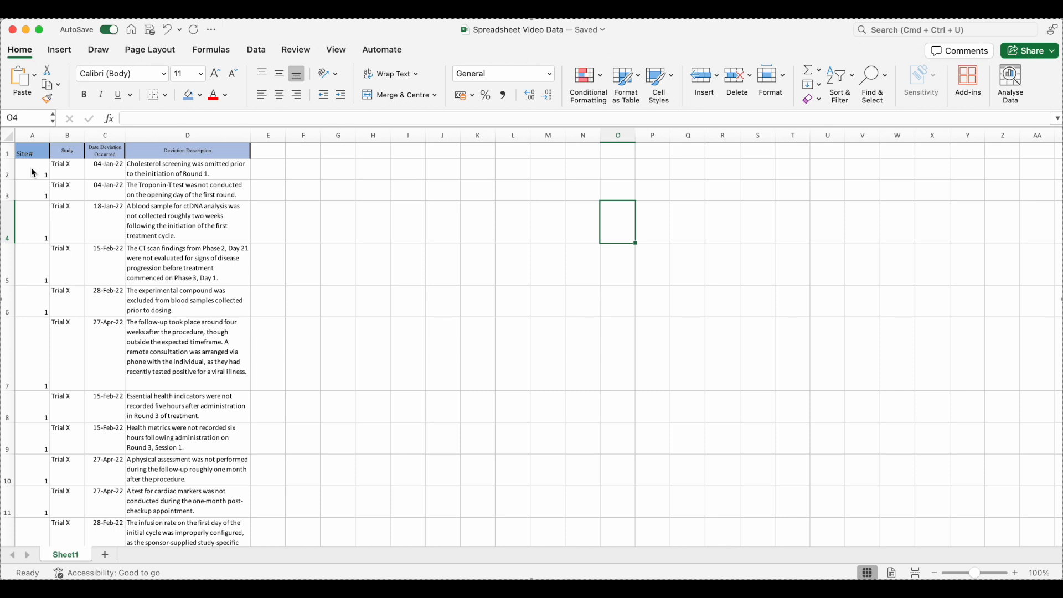
{"action": "left_click", "coordinate": [33, 172]}
{"action": "left_click_drag", "start_coordinate": [29, 175], "coordinate": [28, 434]}
{"action": "key", "text": "super+c"}
{"action": "scroll", "coordinate": [75, 439], "scroll_direction": "up", "scroll_amount": 20}
{"action": "scroll", "coordinate": [75, 444], "scroll_direction": "up", "scroll_amount": 2}
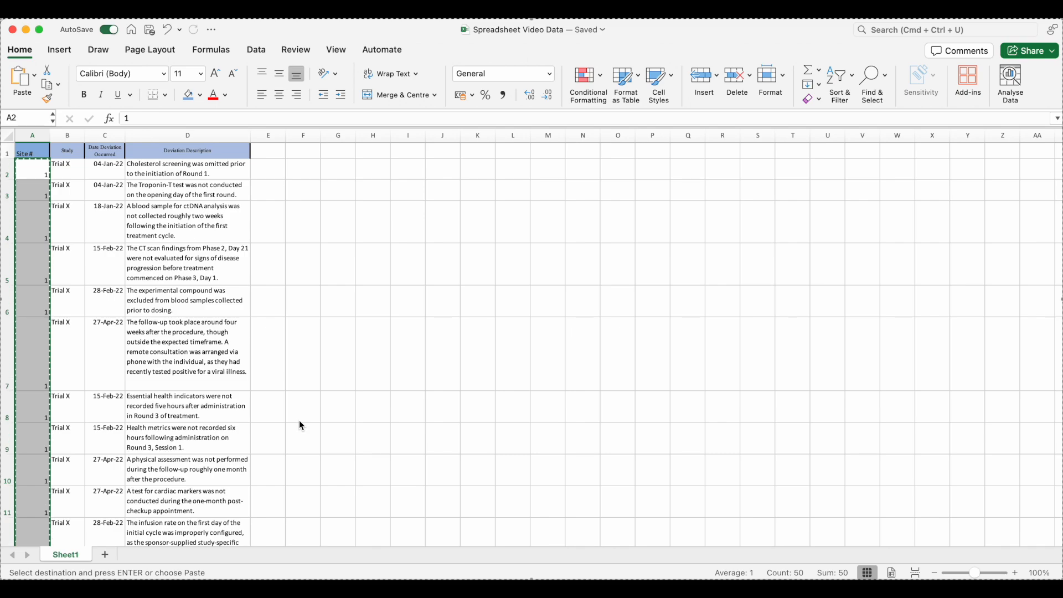
Paste the site numbers into the SITEID column of the PD Macro-Enabled Spreadsheet starting at row 2
{"action": "key", "text": "ctrl+Up"}
{"action": "left_click", "coordinate": [242, 257]}
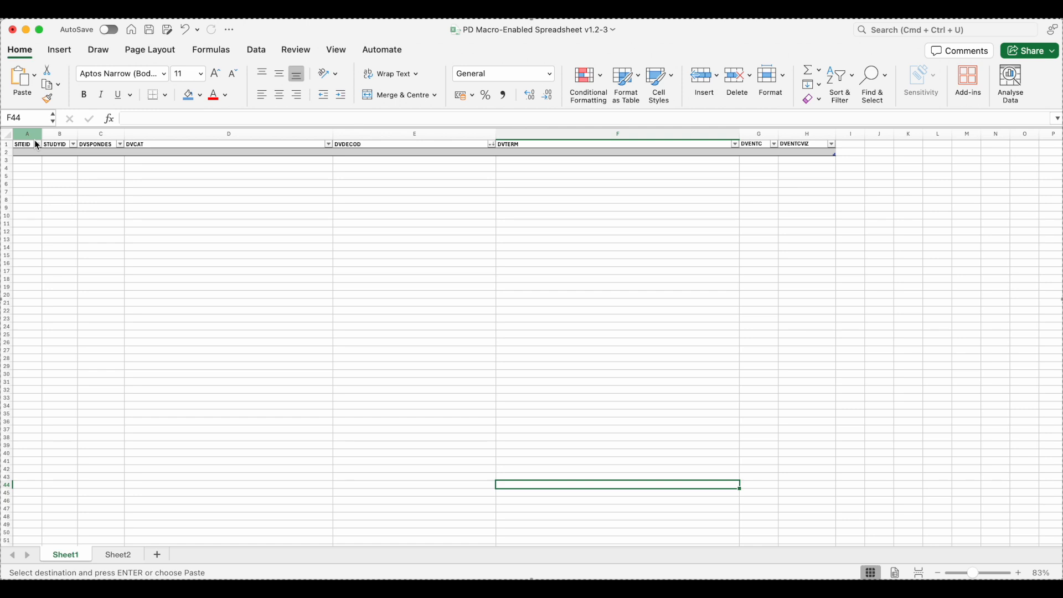
{"action": "left_click", "coordinate": [31, 154]}
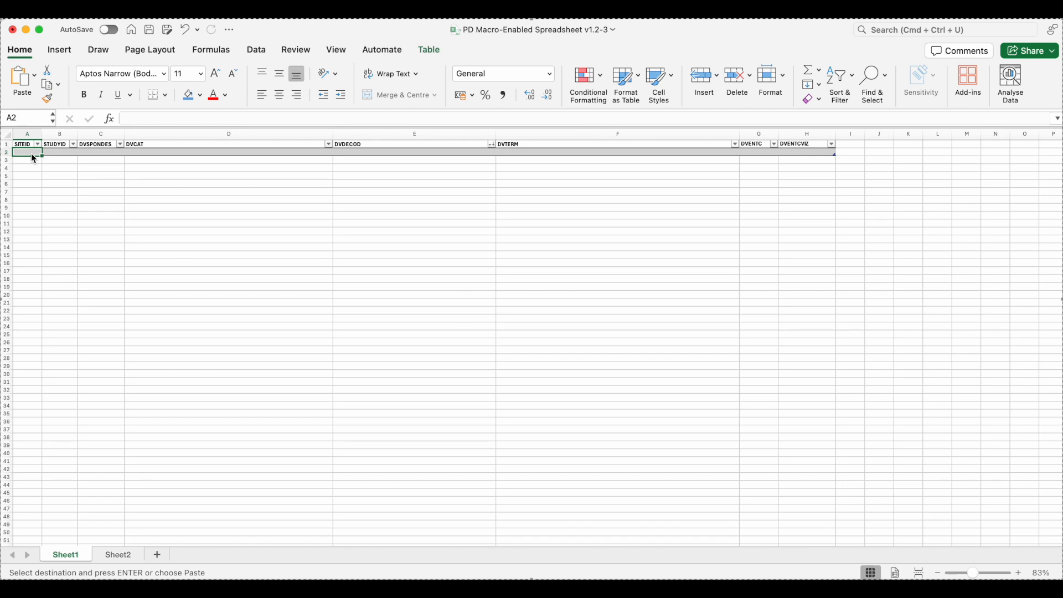
{"action": "key", "text": "super+v"}
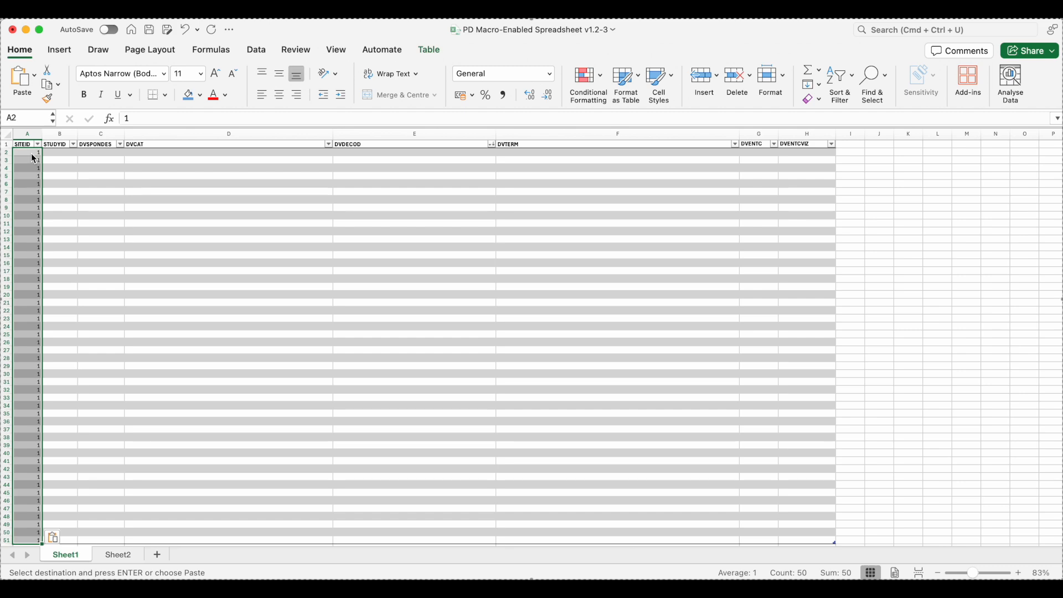
Copy the Study column values for all deviation rows from the Spreadsheet Video Data workbook
{"action": "key", "text": "ctrl+Up"}
{"action": "left_click", "coordinate": [122, 239]}
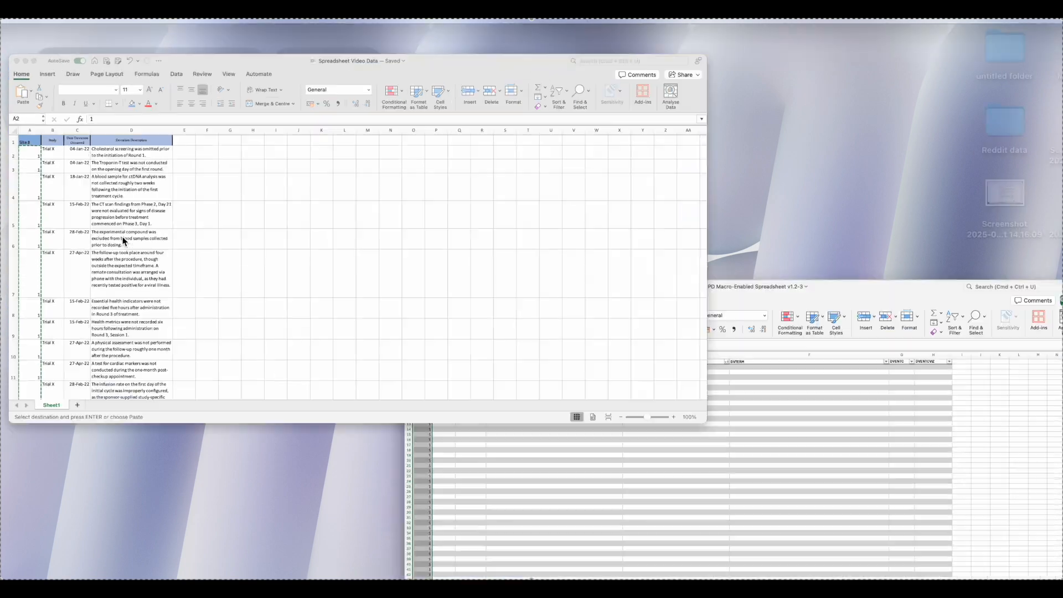
{"action": "left_click_drag", "start_coordinate": [71, 162], "coordinate": [55, 504]}
{"action": "key", "text": "super+c"}
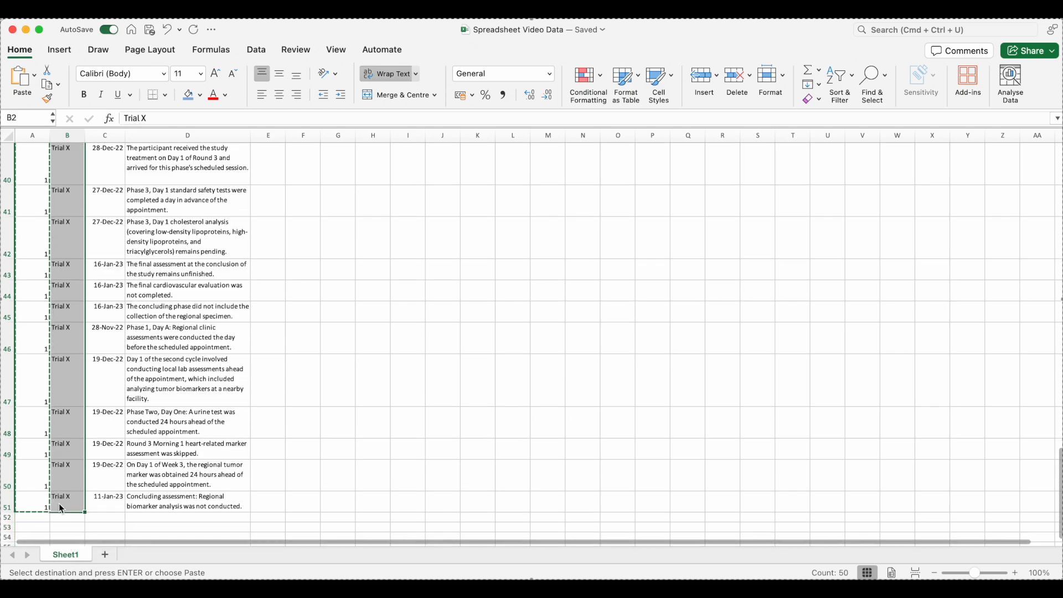
Paste the study values into the STUDYID column of the PD Macro-Enabled Spreadsheet starting at row 2
{"action": "scroll", "coordinate": [62, 508], "scroll_direction": "up", "scroll_amount": 20}
{"action": "key", "text": "ctrl+Up"}
{"action": "left_click", "coordinate": [140, 285]}
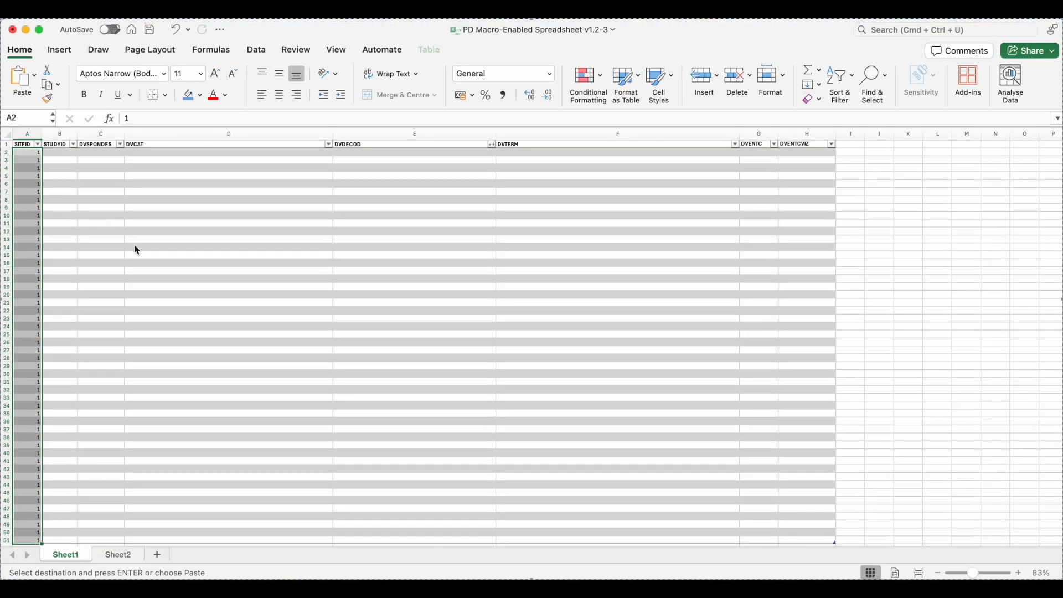
{"action": "left_click", "coordinate": [62, 155]}
{"action": "key", "text": "super+v"}
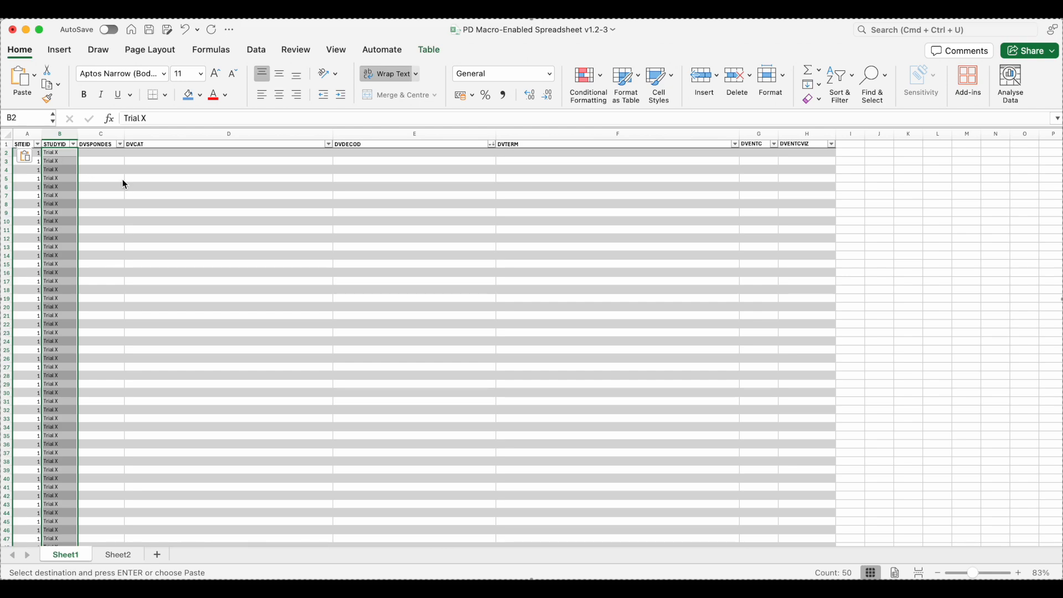
Copy all Deviation Description texts from the Spreadsheet Video Data workbook
{"action": "key", "text": "ctrl+Up"}
{"action": "left_click", "coordinate": [135, 184]}
{"action": "left_click_drag", "start_coordinate": [176, 168], "coordinate": [204, 527]}
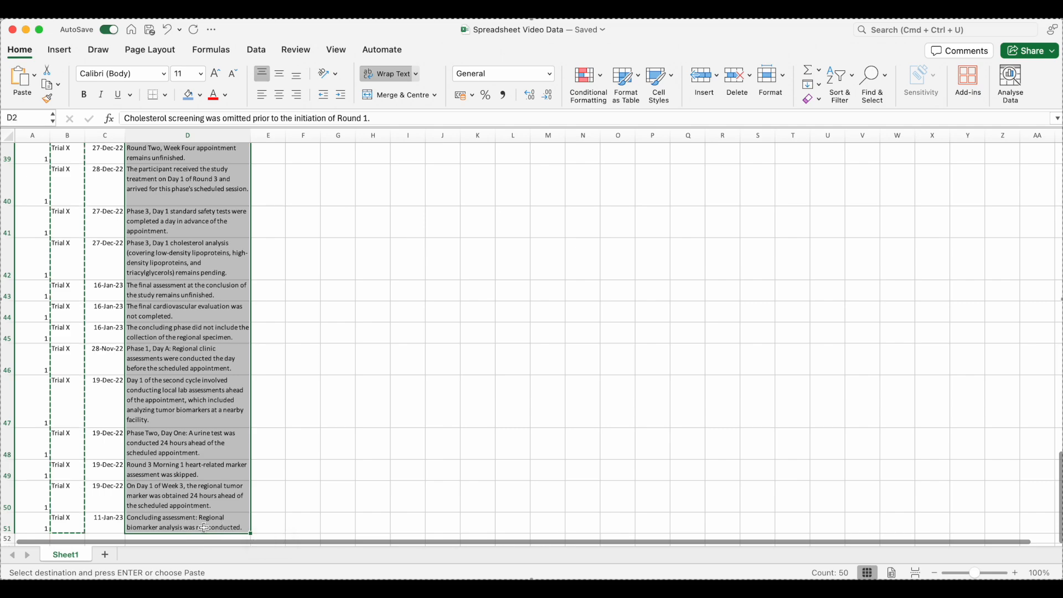
{"action": "key", "text": "super+c"}
Paste the deviation descriptions into the DVSPONDES column of the PD Macro-Enabled Spreadsheet starting at row 2
{"action": "key", "text": "ctrl+Up"}
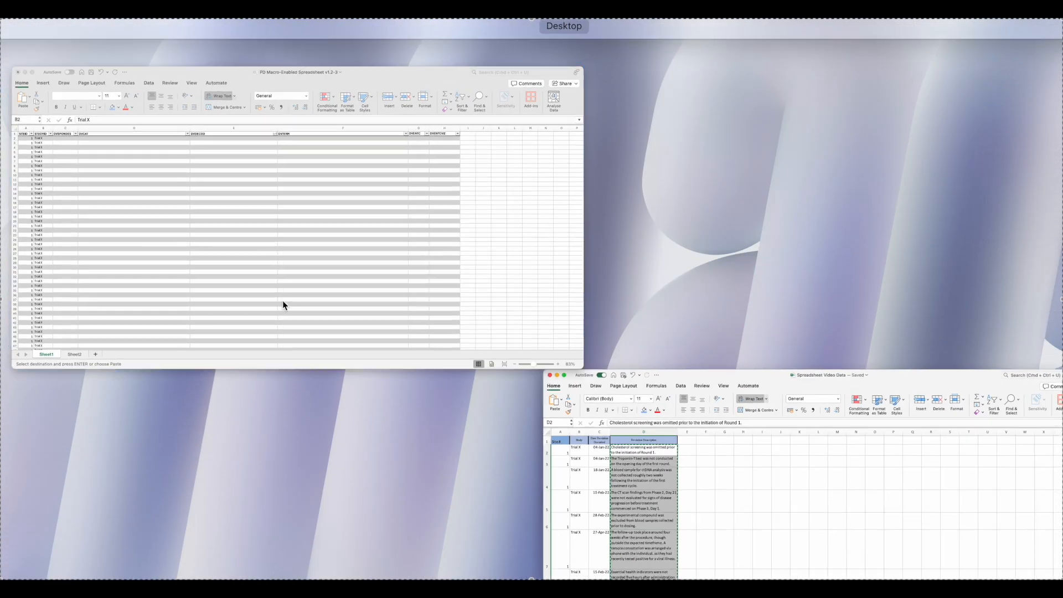
{"action": "left_click", "coordinate": [280, 301]}
{"action": "left_click", "coordinate": [109, 150]}
{"action": "key", "text": "super+v"}
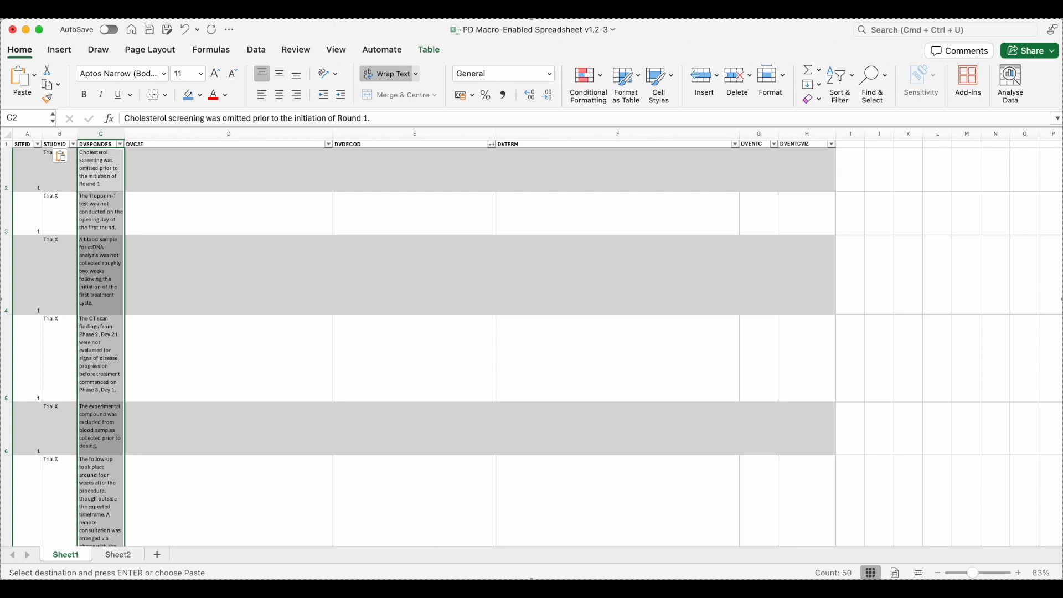
Set the first row's DVCAT category to ASSESSMENT OR TIME POINT COMPLETION from its drop-down list
{"action": "left_click", "coordinate": [237, 170]}
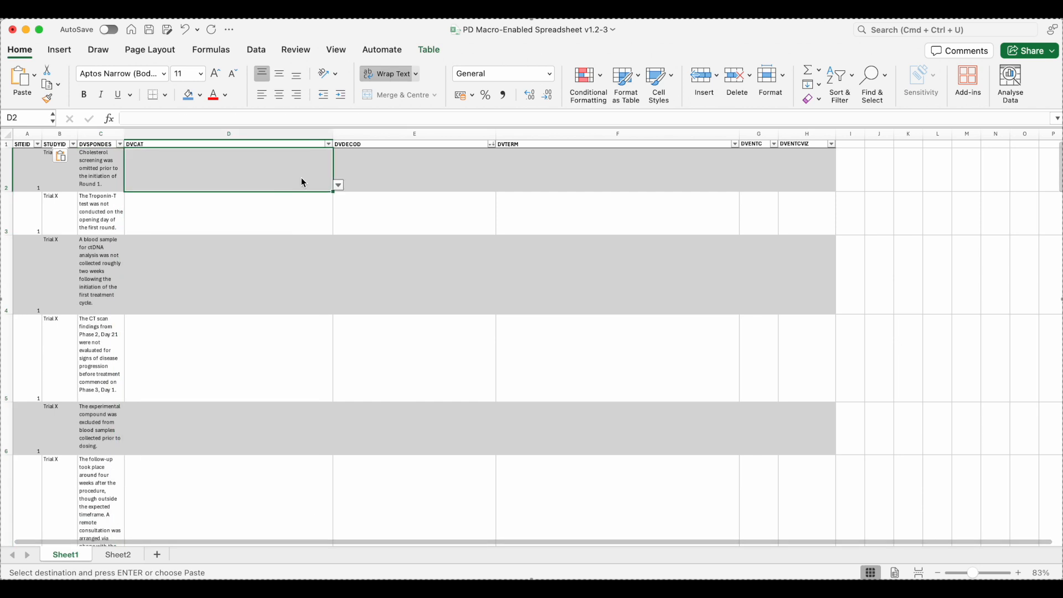
{"action": "left_click", "coordinate": [339, 186]}
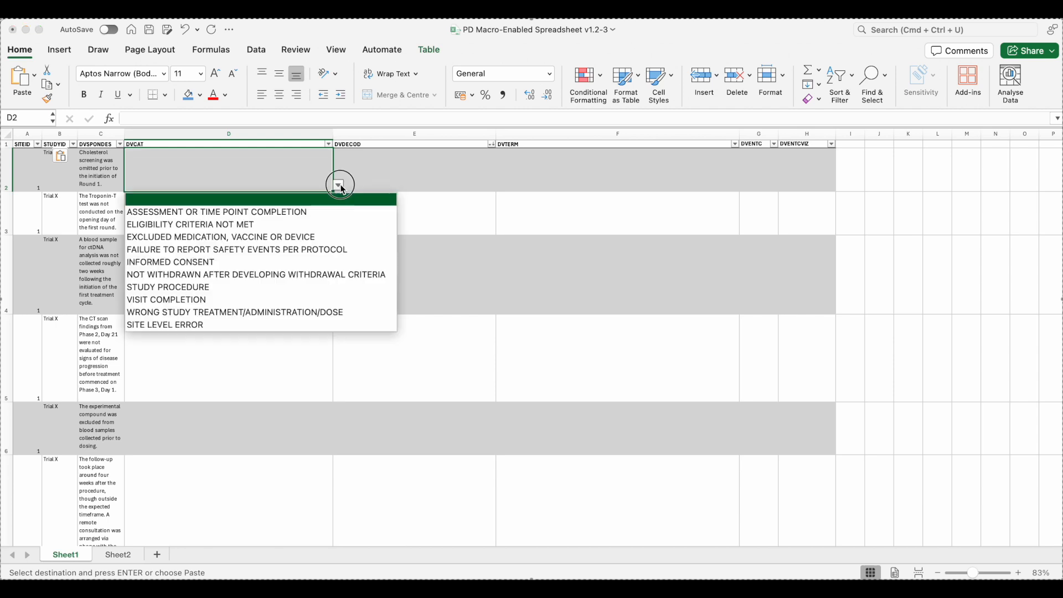
{"action": "left_click", "coordinate": [338, 212]}
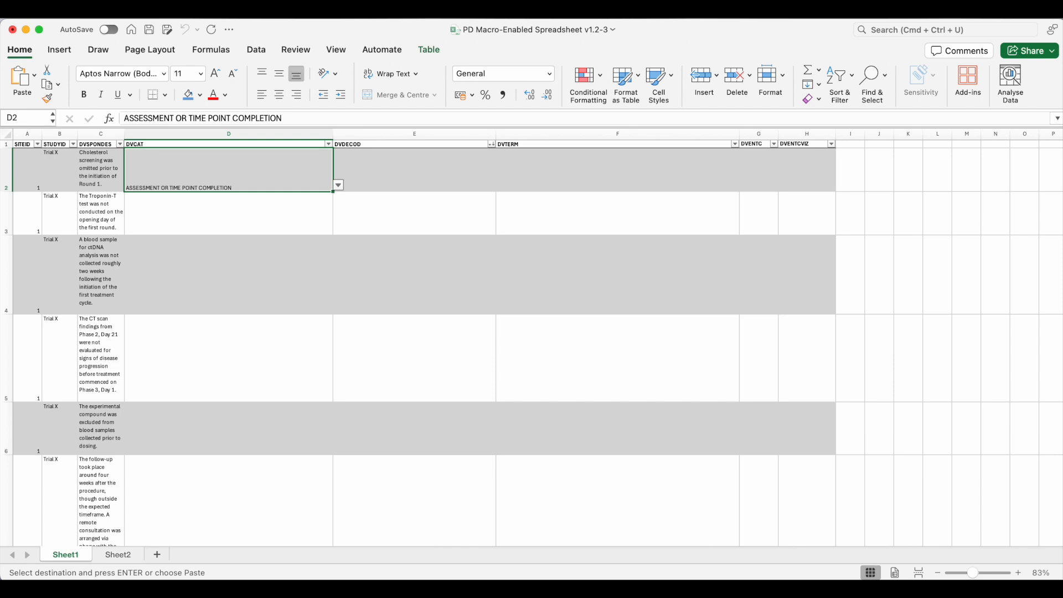
Set the first row's DVDECOD to OUT OF WINDOW - BIOMARKER COLLECTION OR EXPLORATORY ASSESSMENT from its drop-down list
{"action": "left_click", "coordinate": [454, 188]}
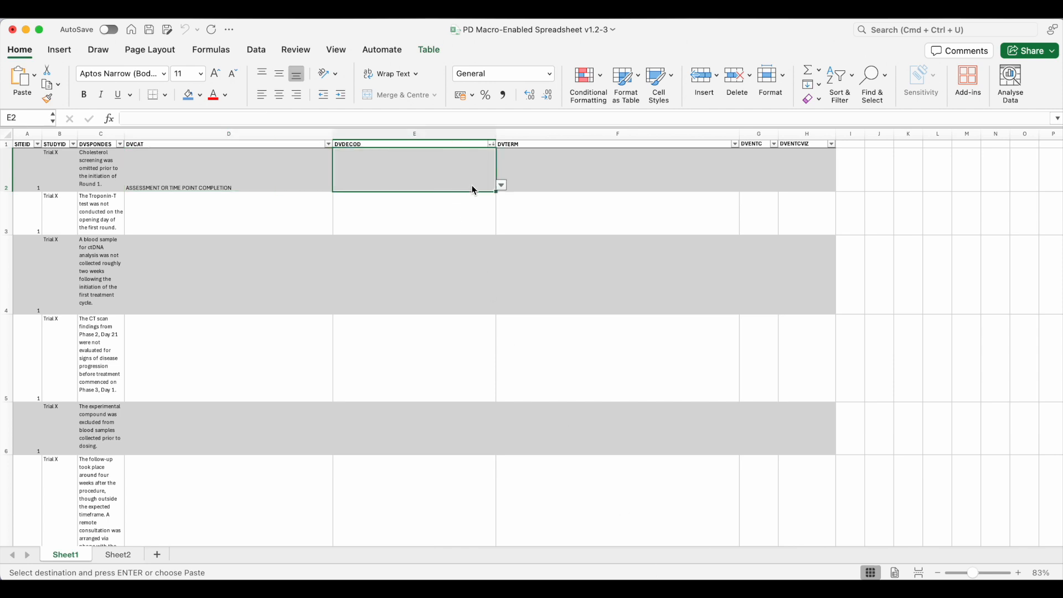
{"action": "left_click", "coordinate": [501, 185]}
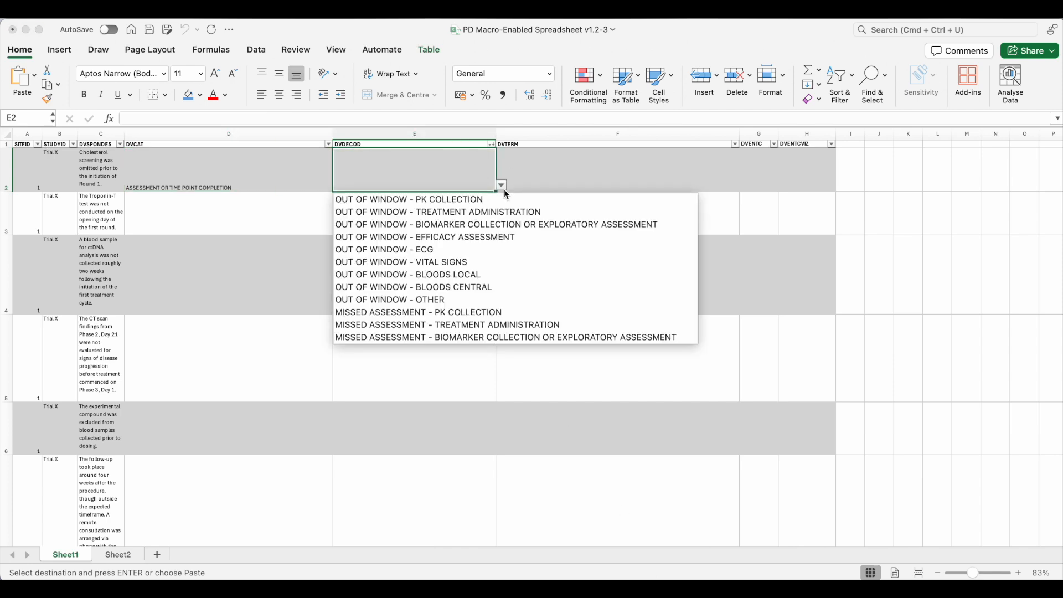
{"action": "left_click", "coordinate": [504, 225]}
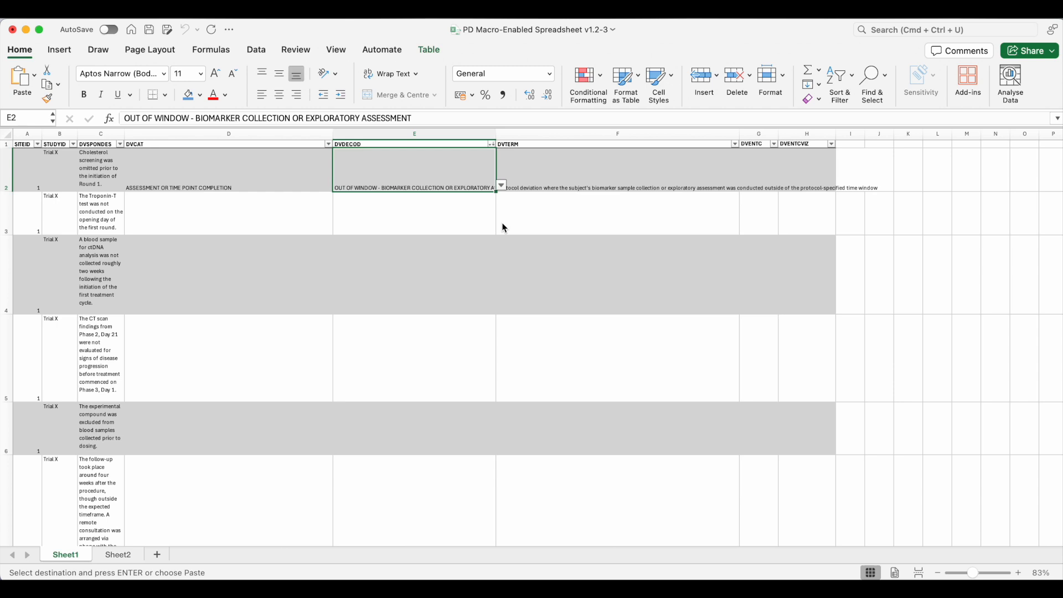
Add EXCLUDED MEDICATION, VACCINE OR DEVICE as a second category in the first row's DVCAT cell
{"action": "left_click", "coordinate": [312, 159]}
{"action": "left_click", "coordinate": [339, 186]}
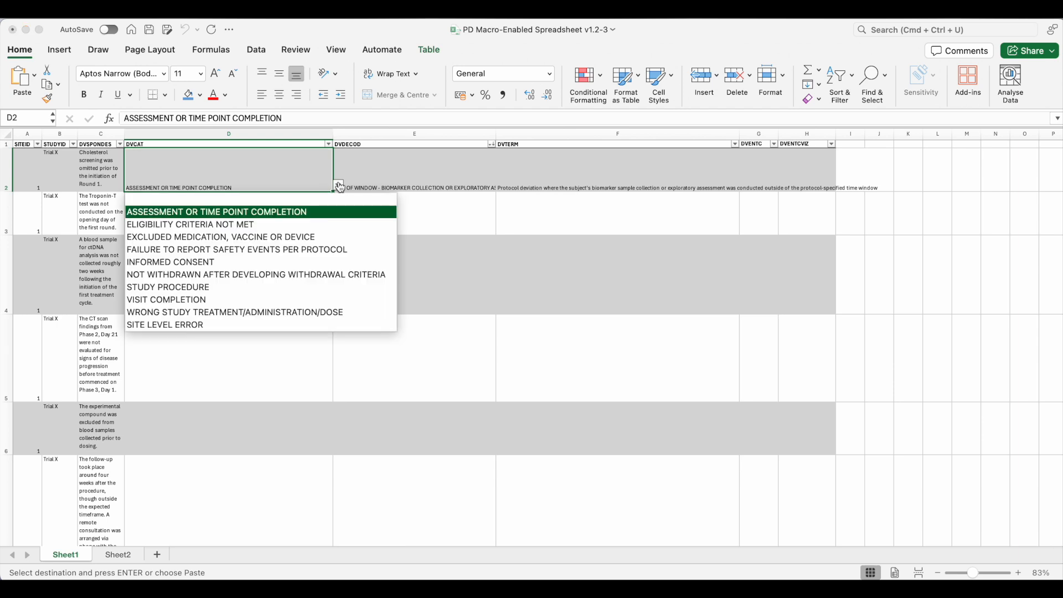
{"action": "left_click", "coordinate": [340, 237]}
Add VACCINE, EXCLUDED BY THE PROTOCOL, WAS ADMINISTERED as a second DVDECOD value and inspect the category cell's validation warning
{"action": "left_click", "coordinate": [430, 181]}
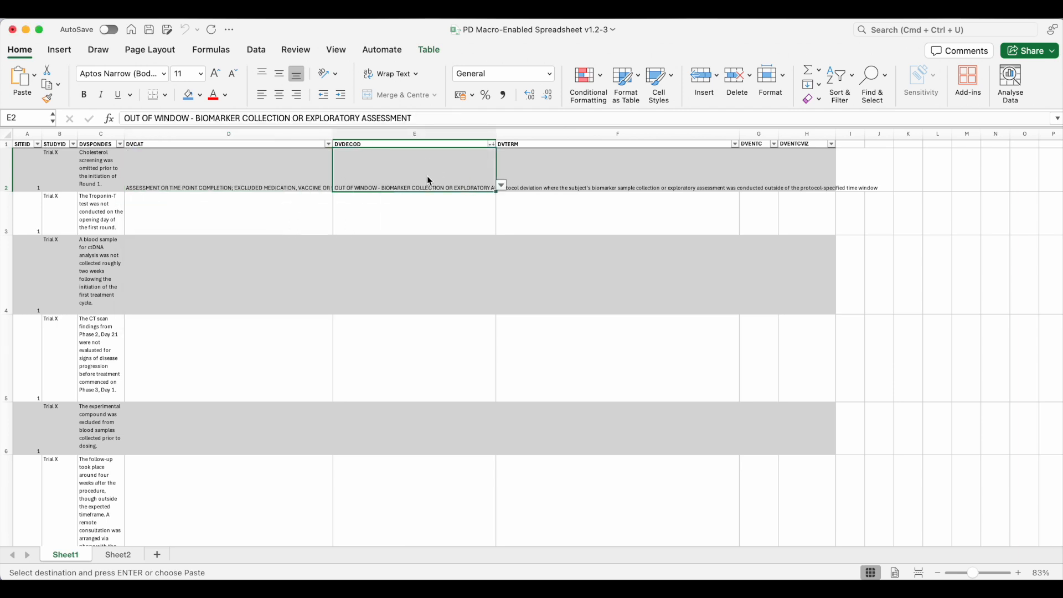
{"action": "left_click", "coordinate": [501, 185]}
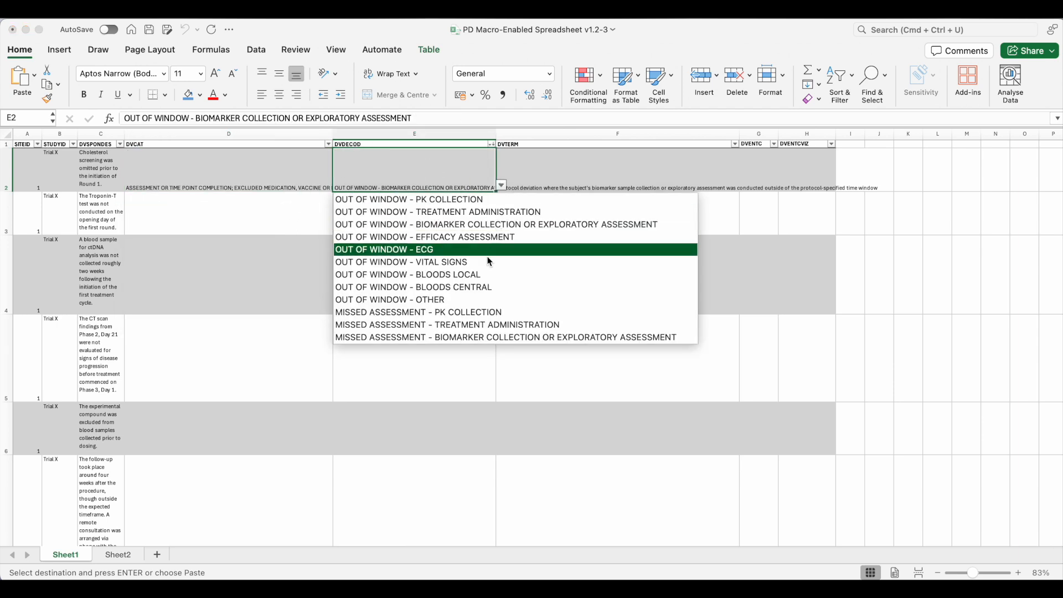
{"action": "scroll", "coordinate": [489, 261], "scroll_direction": "down", "scroll_amount": 8}
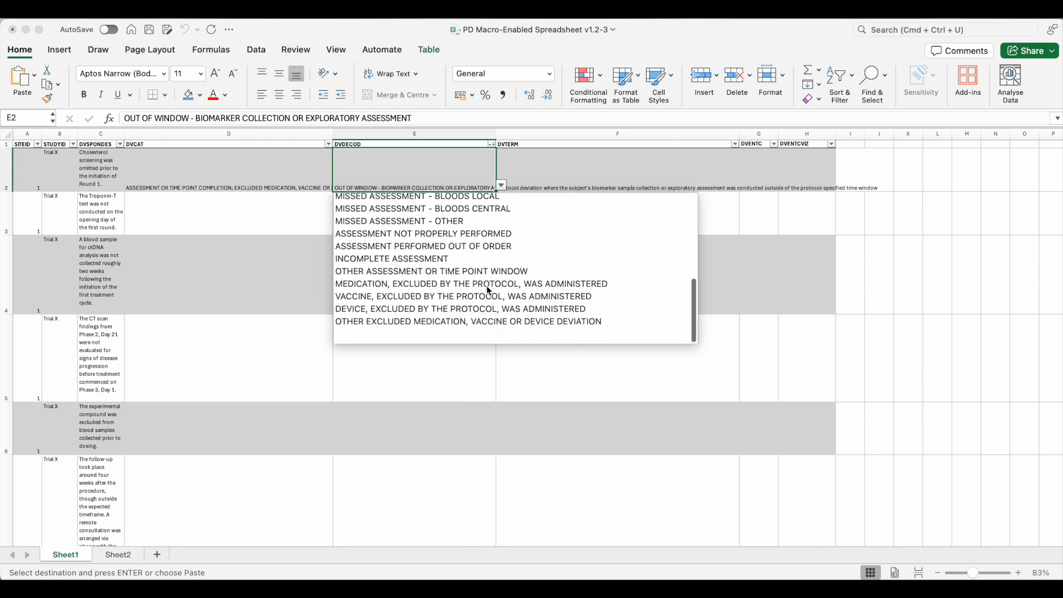
{"action": "left_click", "coordinate": [483, 302]}
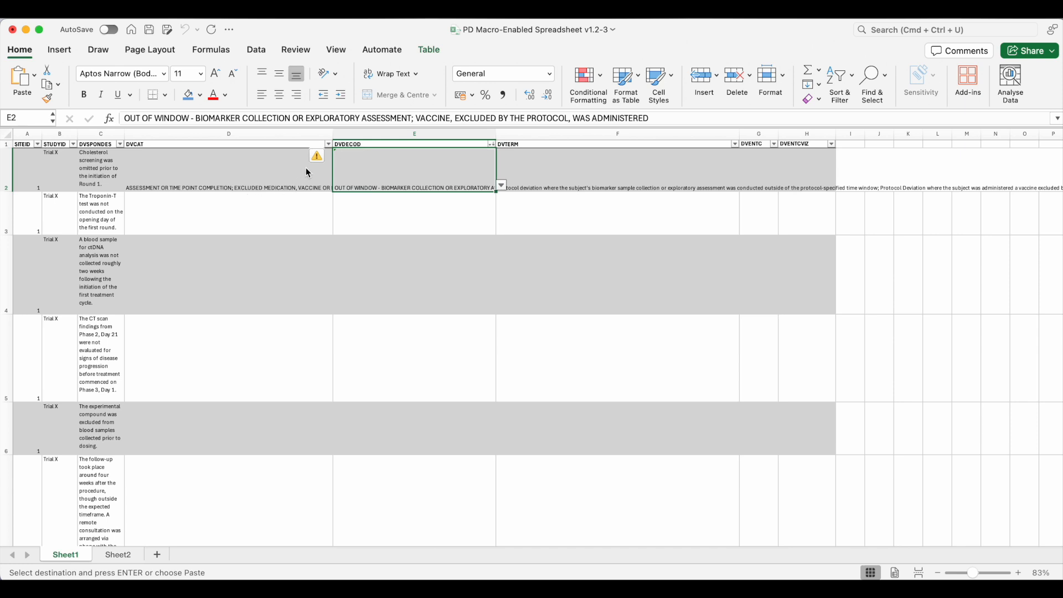
{"action": "left_click", "coordinate": [324, 157]}
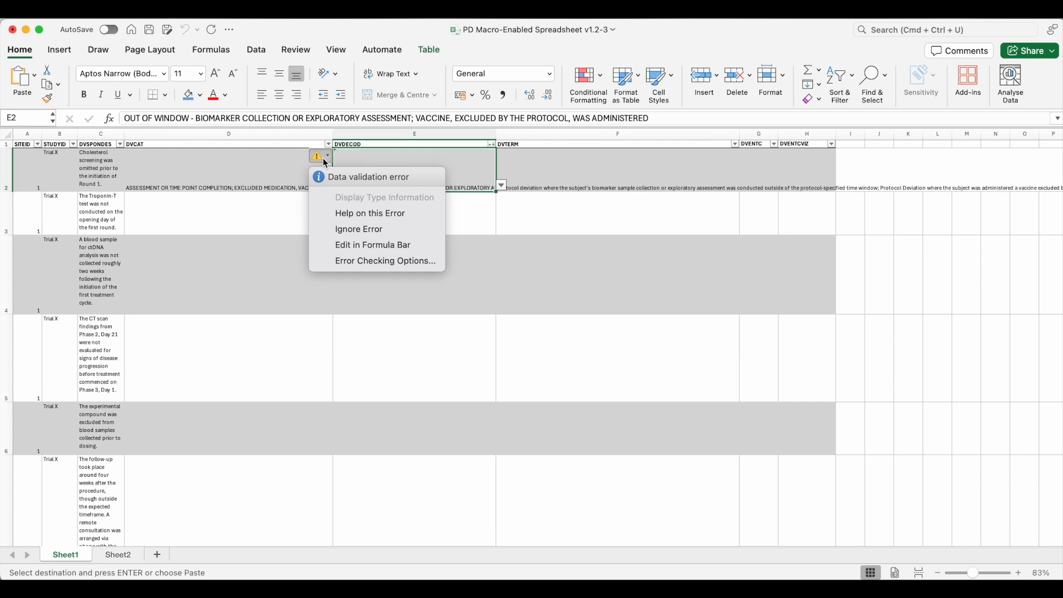
{"action": "left_click", "coordinate": [428, 309]}
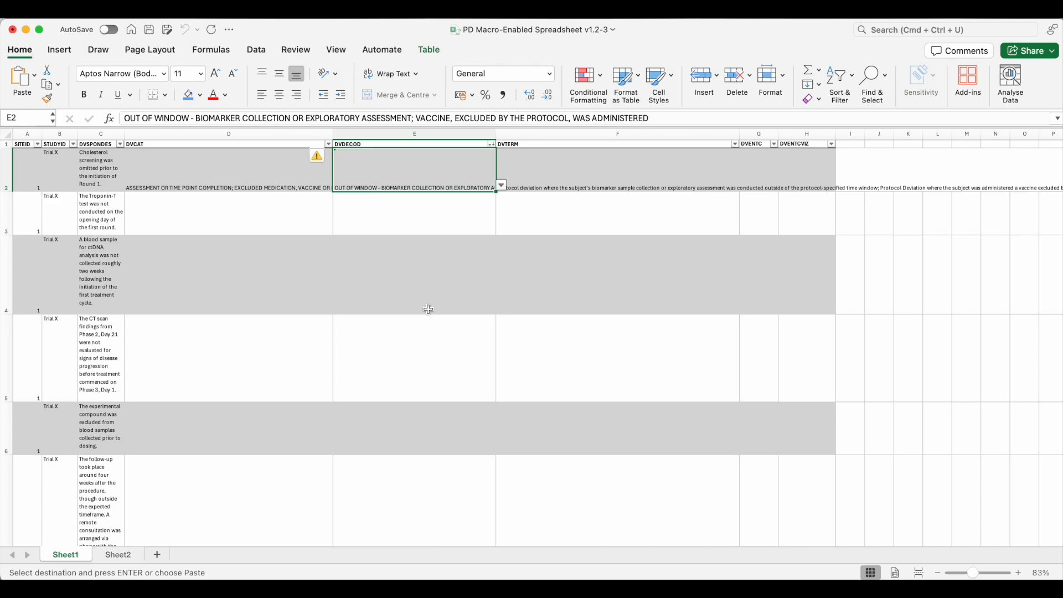
Copy the Date Deviation Occurred values for all rows from the Spreadsheet Video Data workbook
{"action": "key", "text": "ctrl+Up"}
{"action": "left_click", "coordinate": [340, 275]}
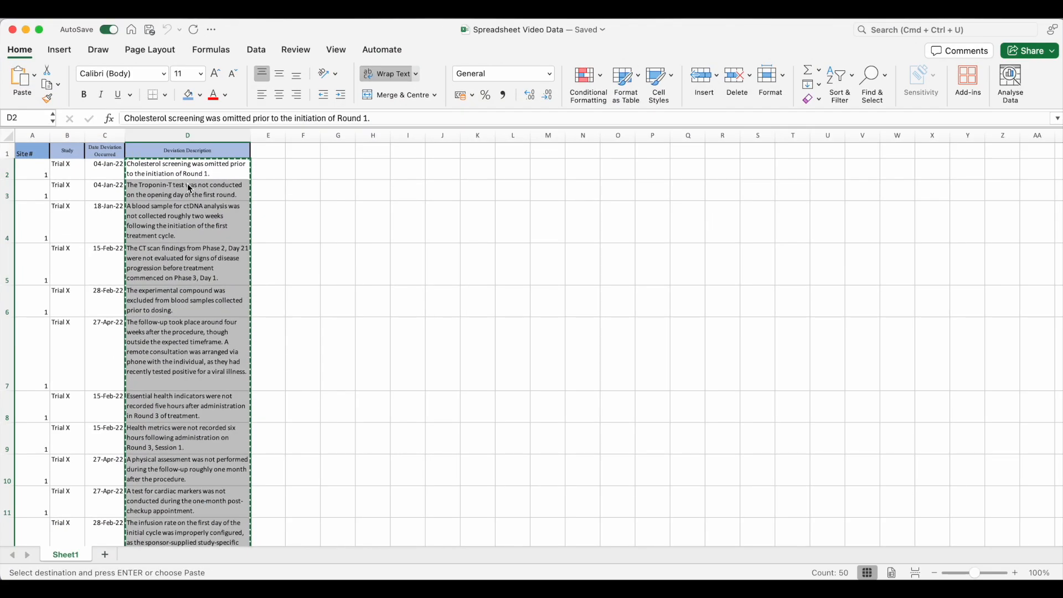
{"action": "left_click_drag", "start_coordinate": [113, 172], "coordinate": [103, 506]}
{"action": "key", "text": "super+c"}
{"action": "scroll", "coordinate": [103, 505], "scroll_direction": "up", "scroll_amount": 20}
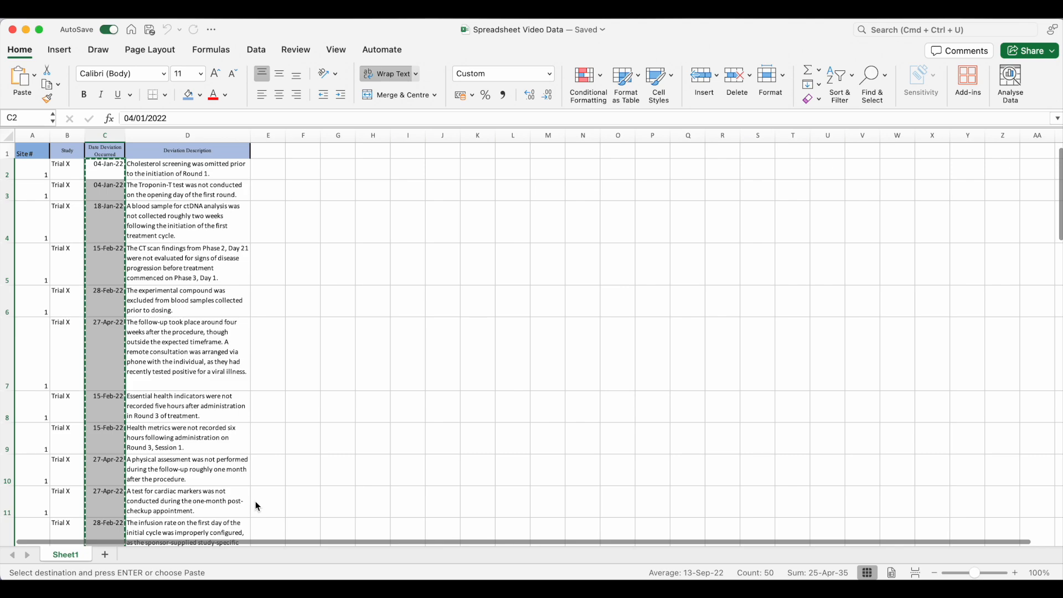
{"action": "key", "text": "ctrl+super+f"}
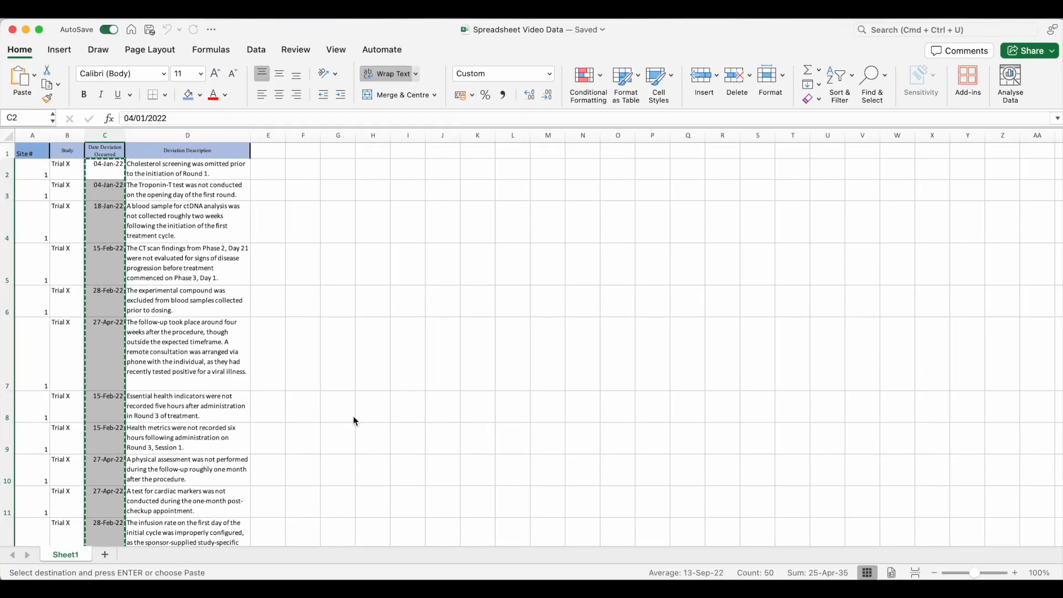
Paste the deviation dates into the DVENTC column of the PD Macro-Enabled Spreadsheet starting at row 2
{"action": "key", "text": "ctrl+Up"}
{"action": "left_click", "coordinate": [353, 313]}
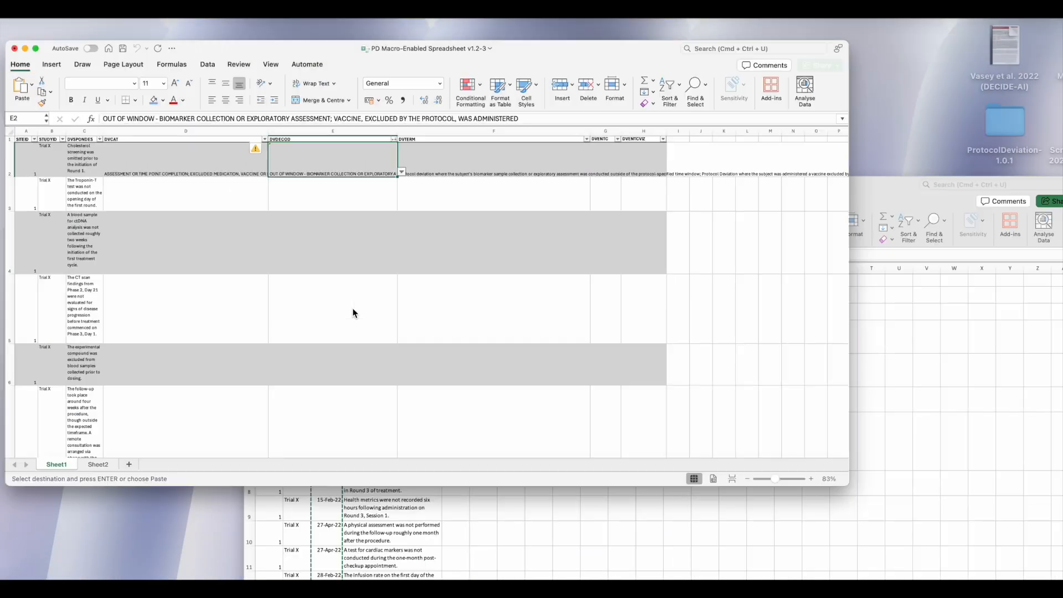
{"action": "left_click", "coordinate": [765, 171]}
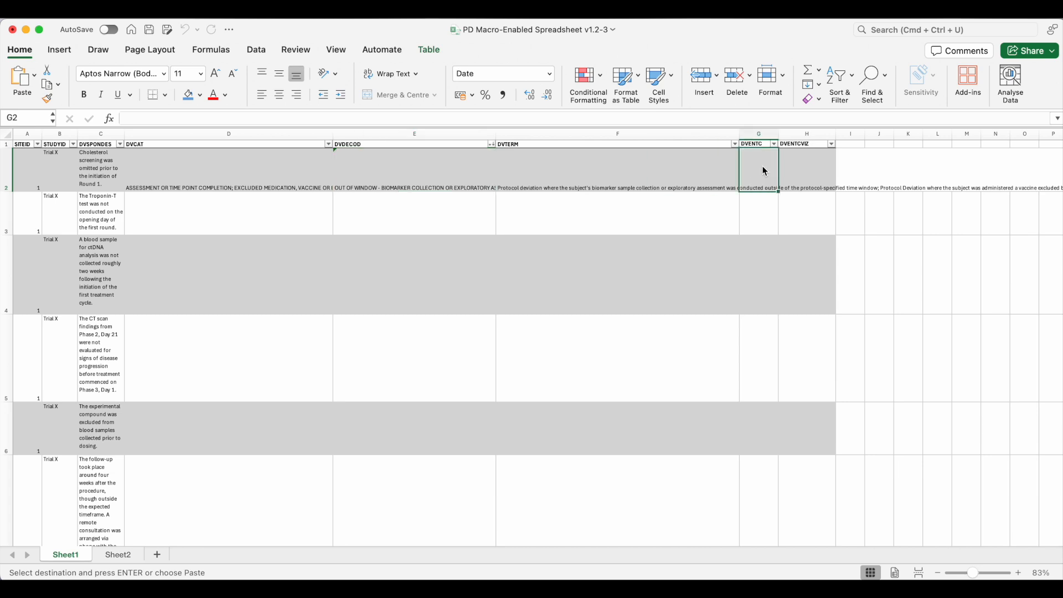
{"action": "key", "text": "super+v"}
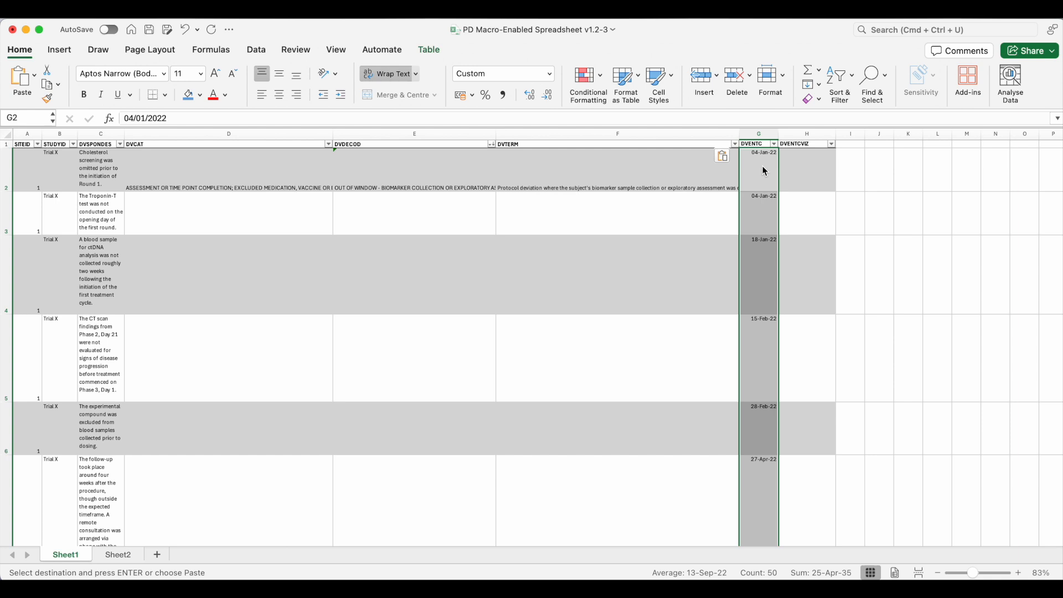
Format the pasted DVENTC dates with the 14/03/2012 date format
{"action": "right_click", "coordinate": [765, 171]}
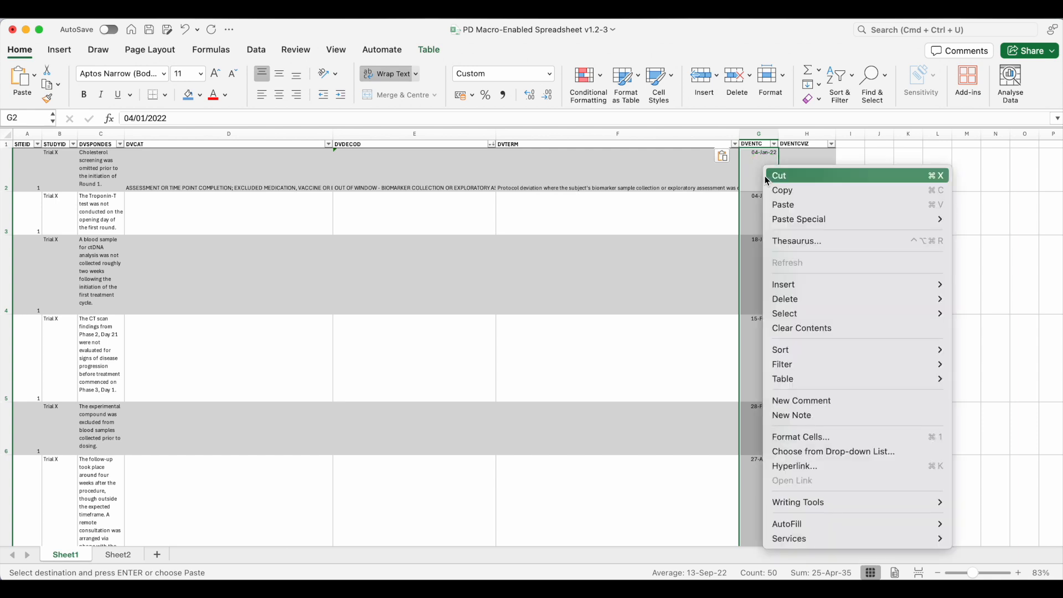
{"action": "left_click", "coordinate": [803, 437]}
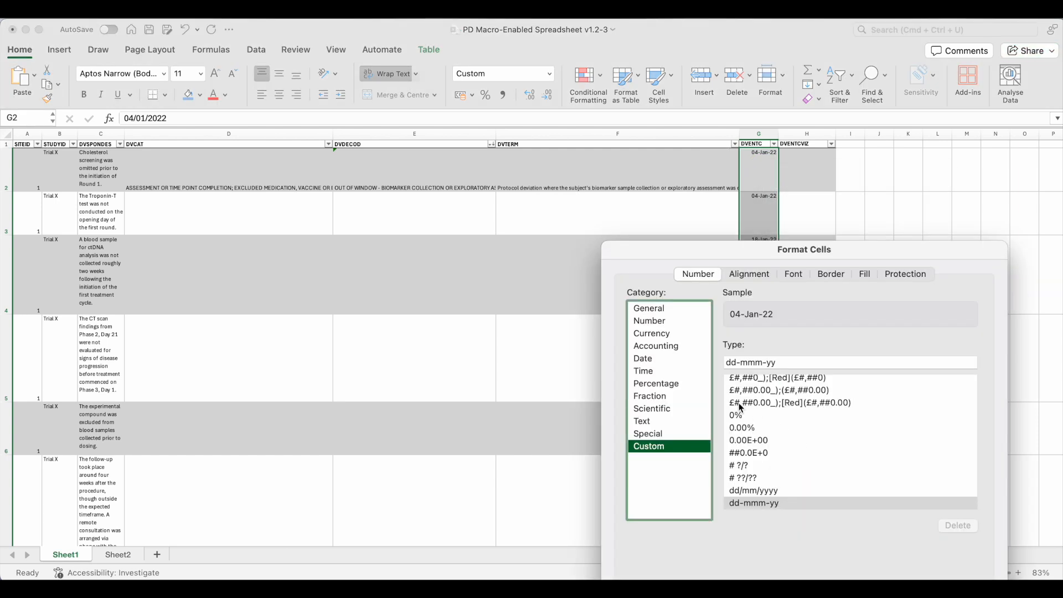
{"action": "left_click", "coordinate": [673, 358]}
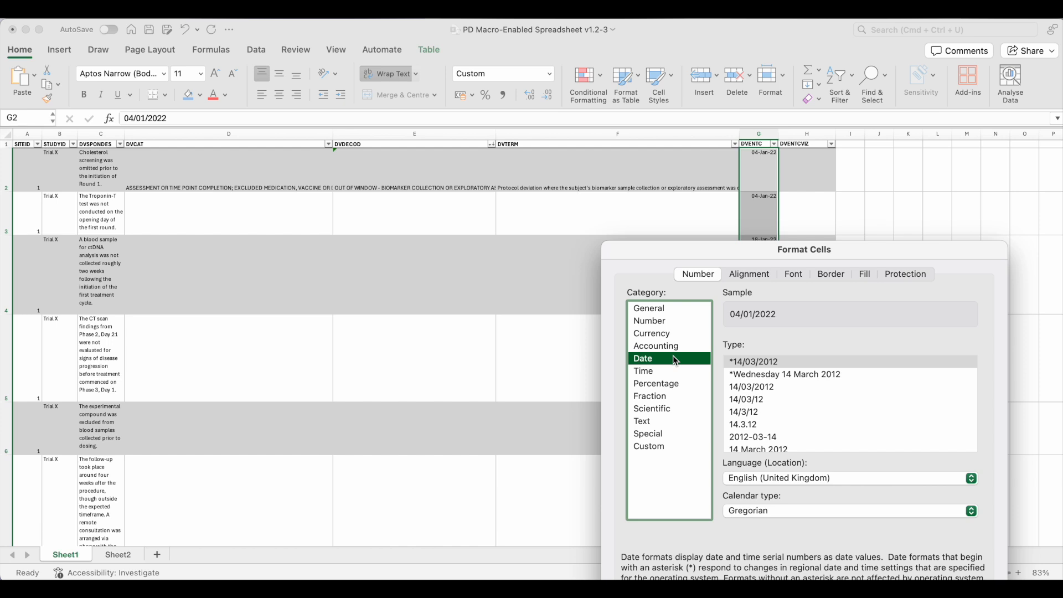
{"action": "left_click", "coordinate": [747, 388]}
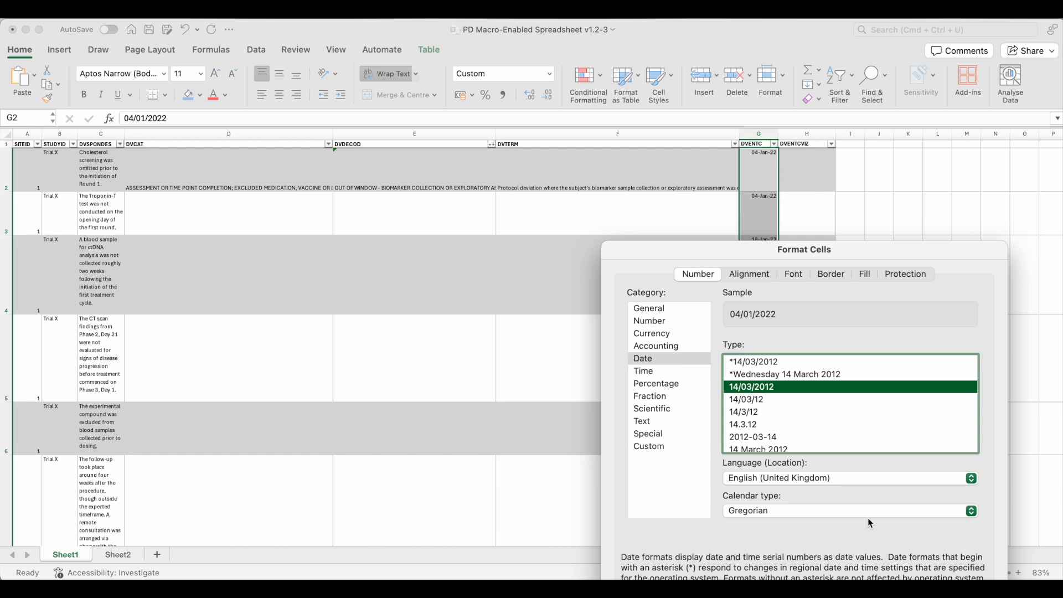
{"action": "key", "text": "Return"}
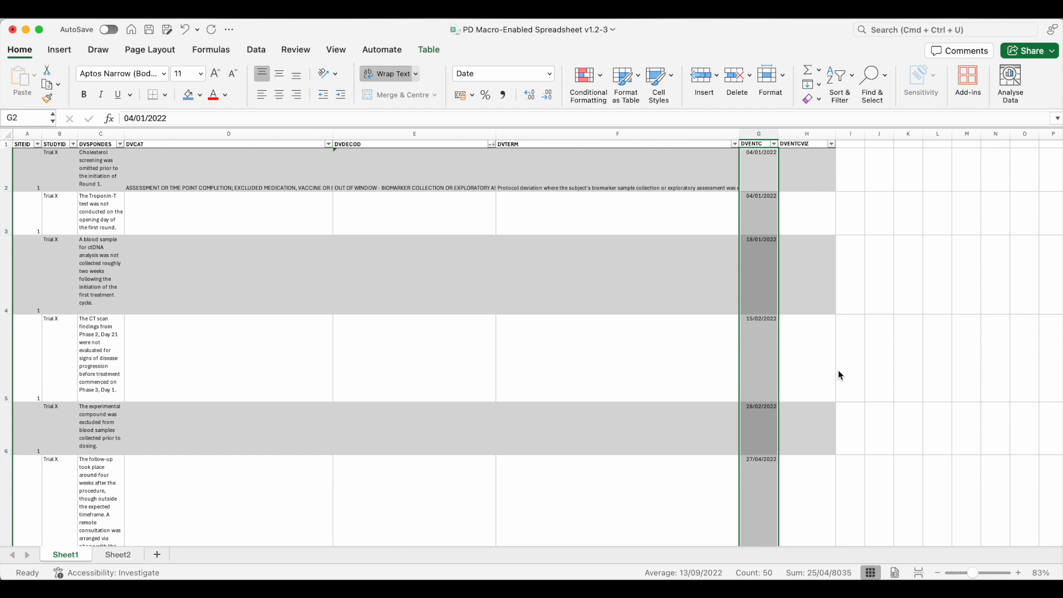
Set DVENTCVIZ to Date deviation identified in rows 2 and 3, then fill it down through row 51
{"action": "left_click", "coordinate": [802, 173]}
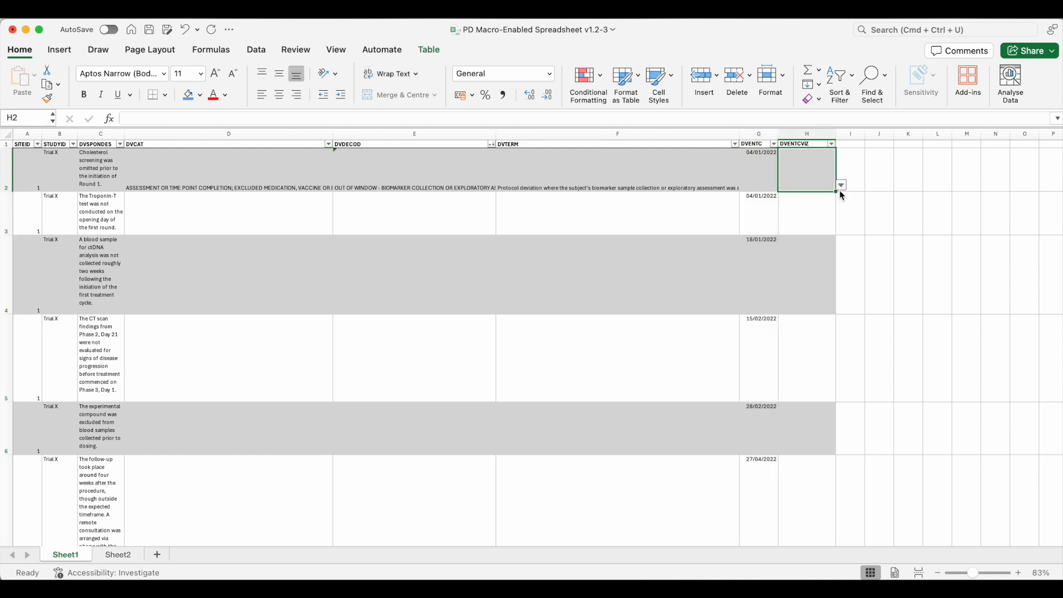
{"action": "left_click", "coordinate": [840, 185]}
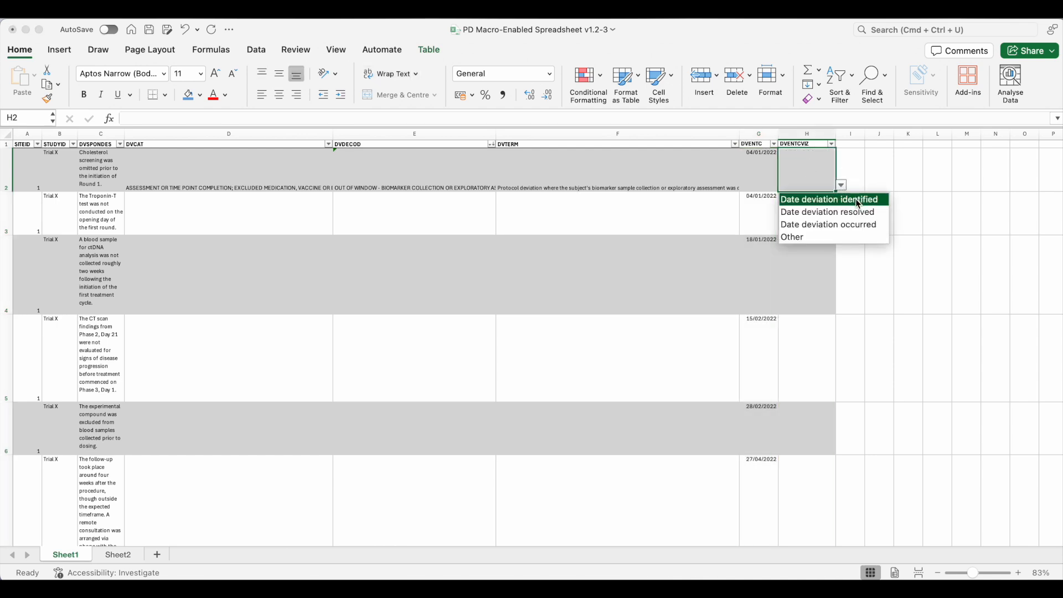
{"action": "left_click", "coordinate": [858, 200]}
{"action": "left_click", "coordinate": [830, 214]}
{"action": "left_click", "coordinate": [841, 228]}
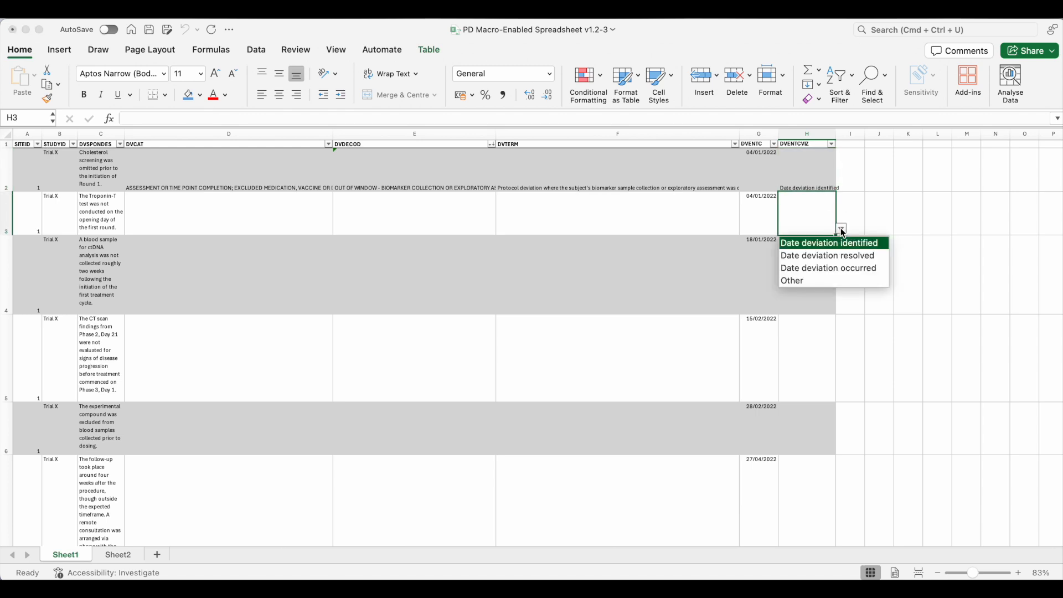
{"action": "left_click", "coordinate": [841, 243]}
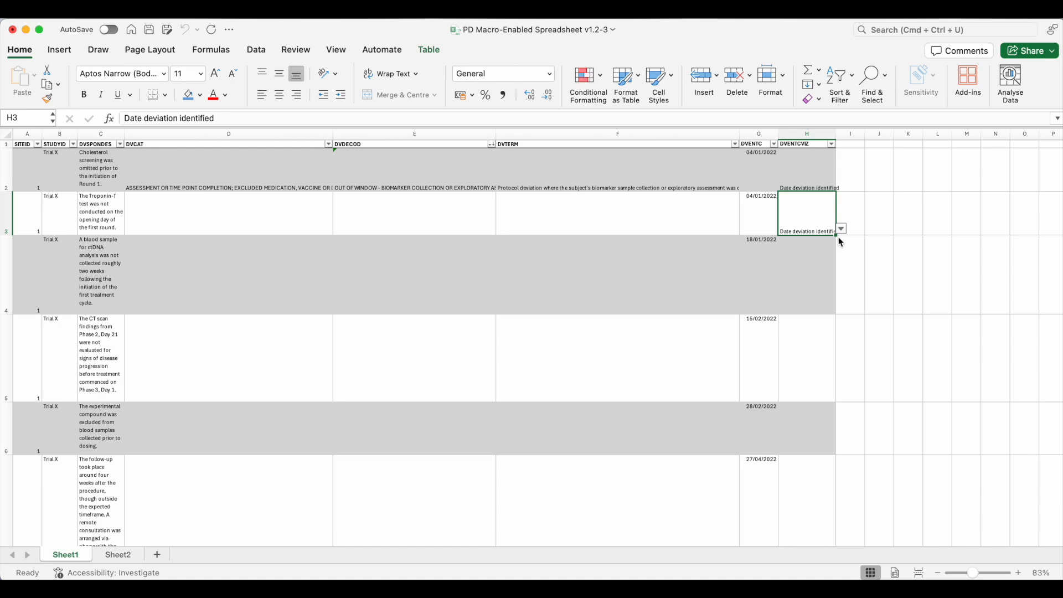
{"action": "left_click_drag", "start_coordinate": [835, 234], "coordinate": [810, 489]}
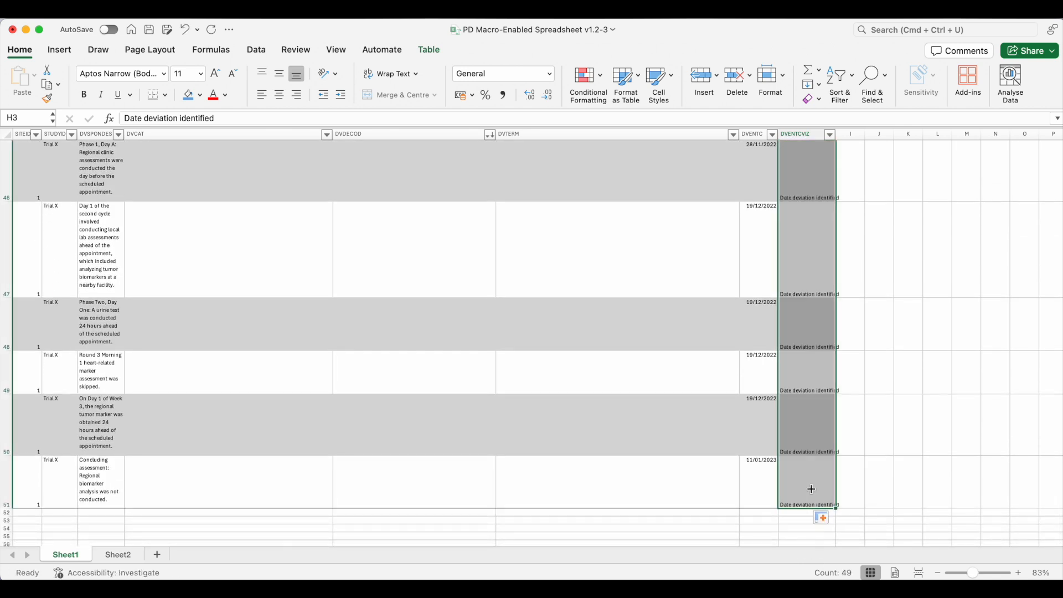
{"action": "left_click", "coordinate": [876, 450]}
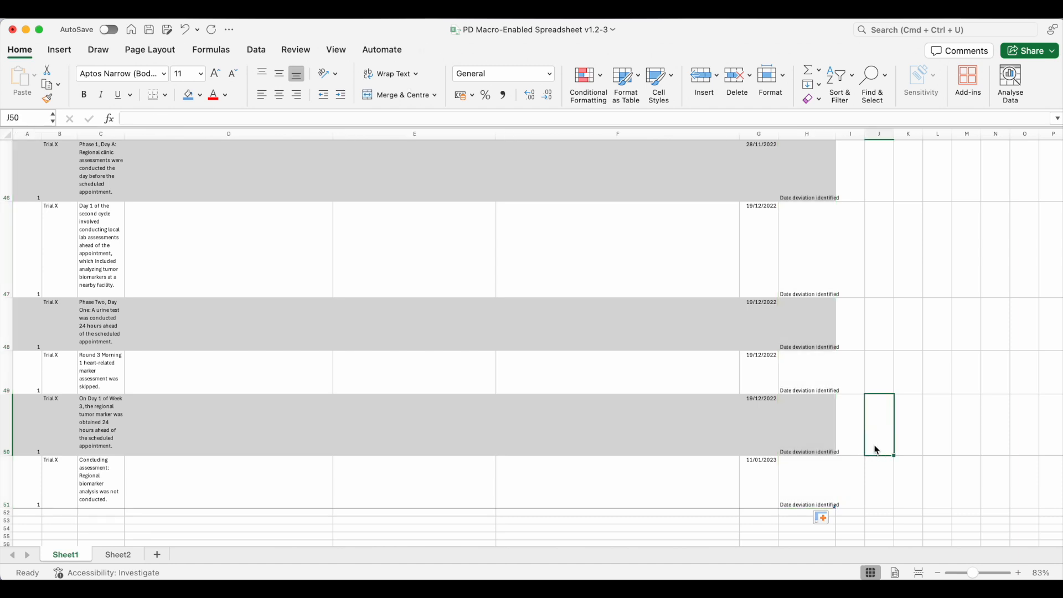